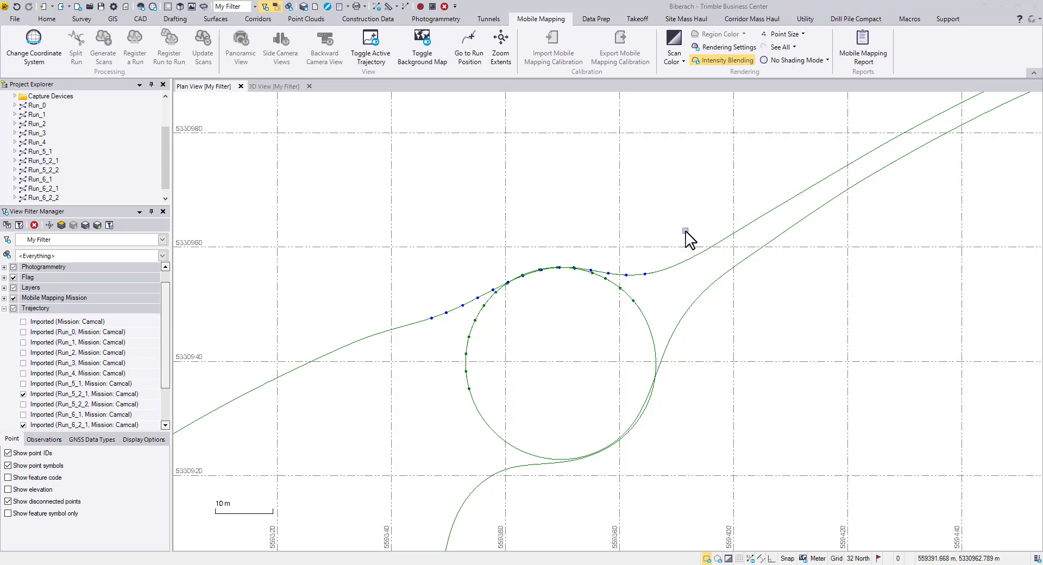
- Start mobile mapping scan generation limited to Run_6_2_1 and Run_5_2_1
left_click(69, 161)
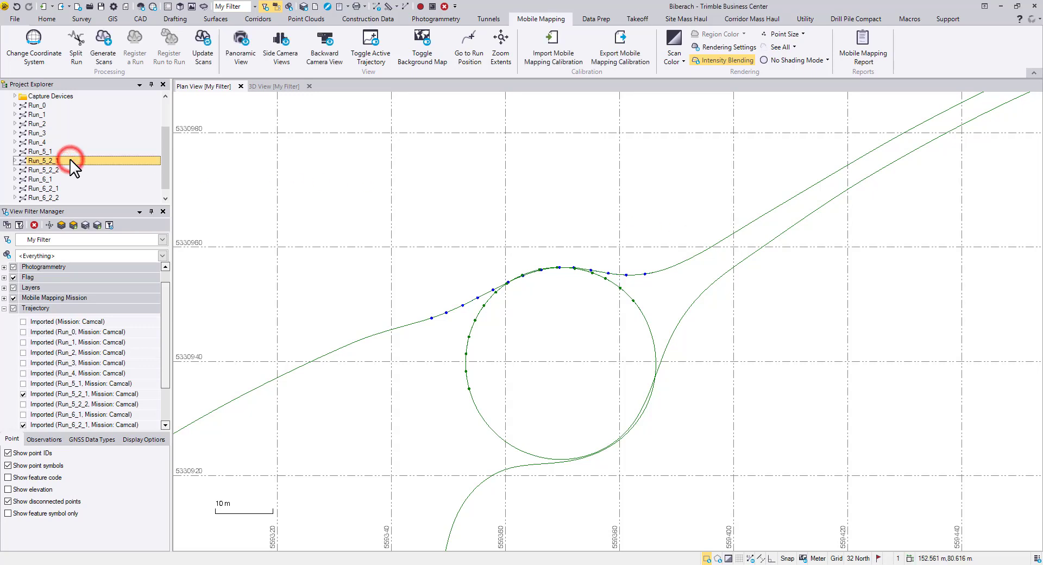
left_click(113, 55)
left_click(389, 151)
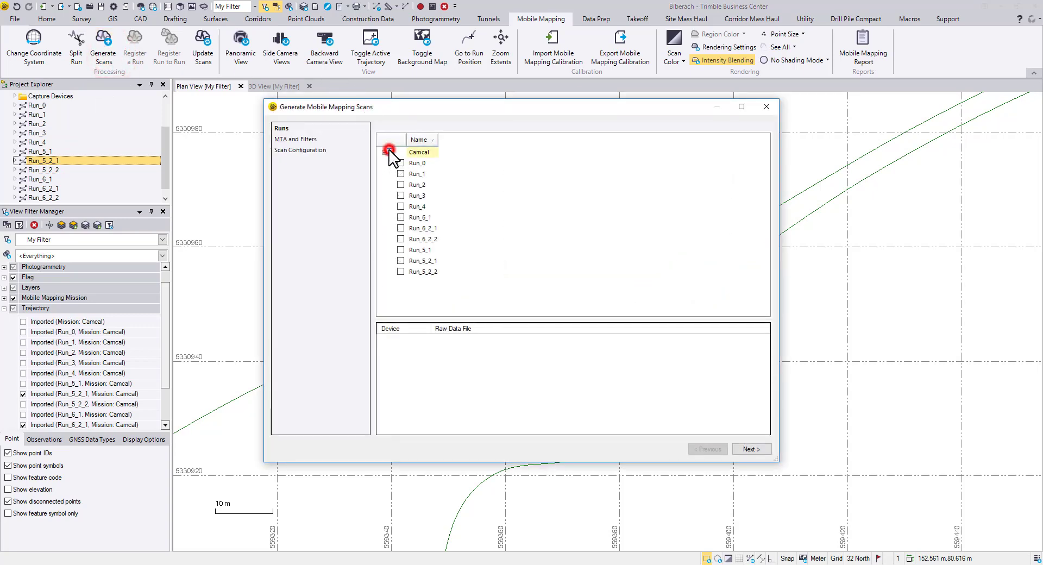
left_click(400, 229)
left_click(400, 260)
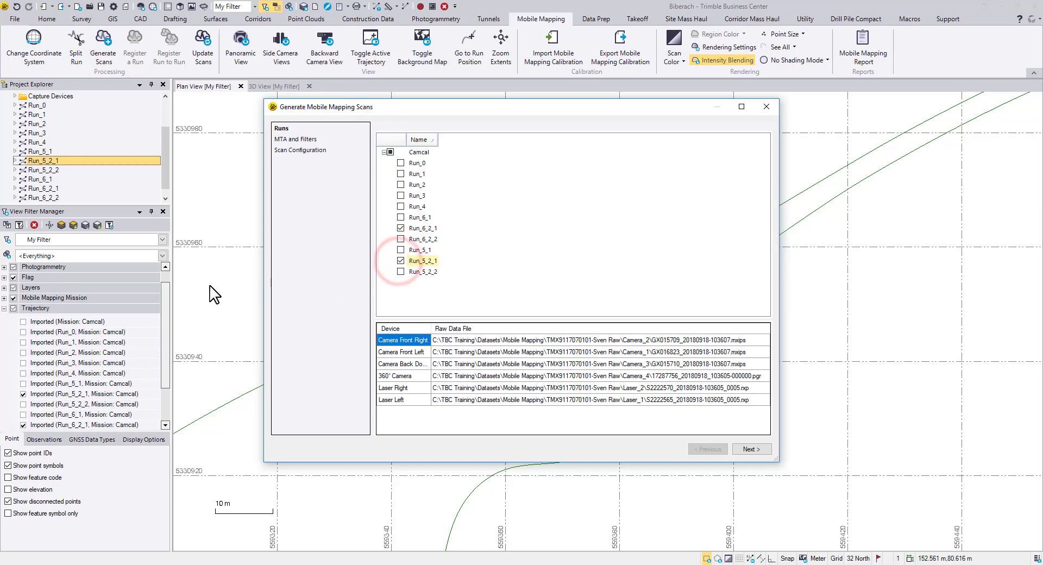
- Check the MTA advanced filter settings and continue to Scan Configuration
left_click(760, 450)
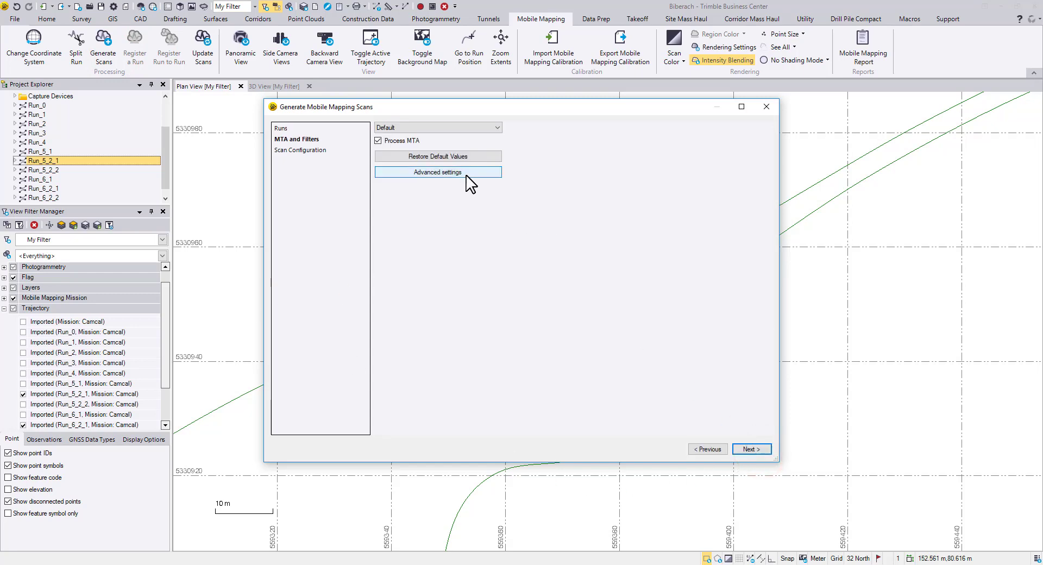
left_click(466, 172)
left_click(467, 173)
left_click(767, 448)
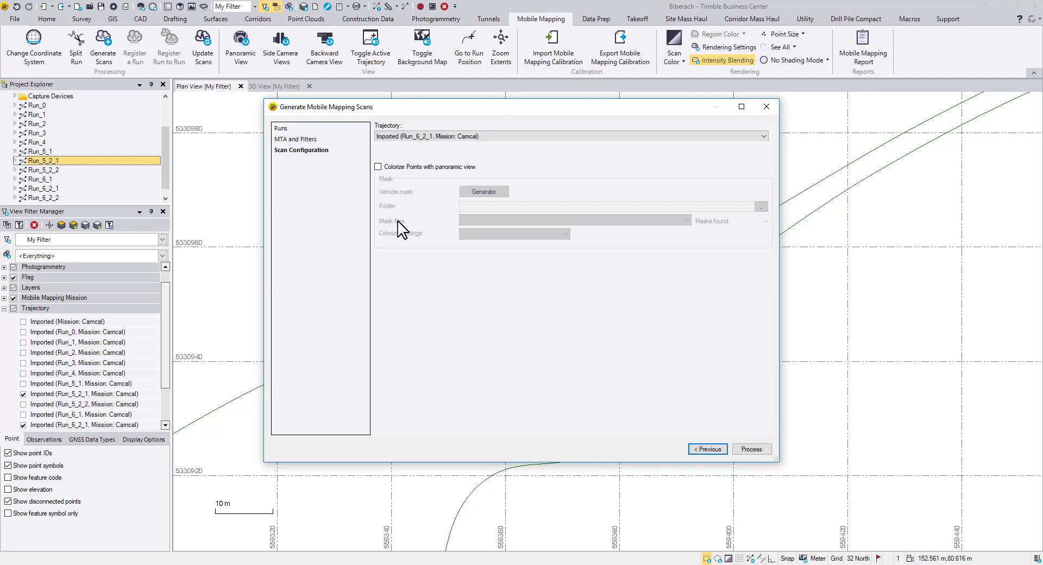
- Enable panoramic point colorizing, set the mask Folder to the Vehicle Mask path, and process
left_click(378, 167)
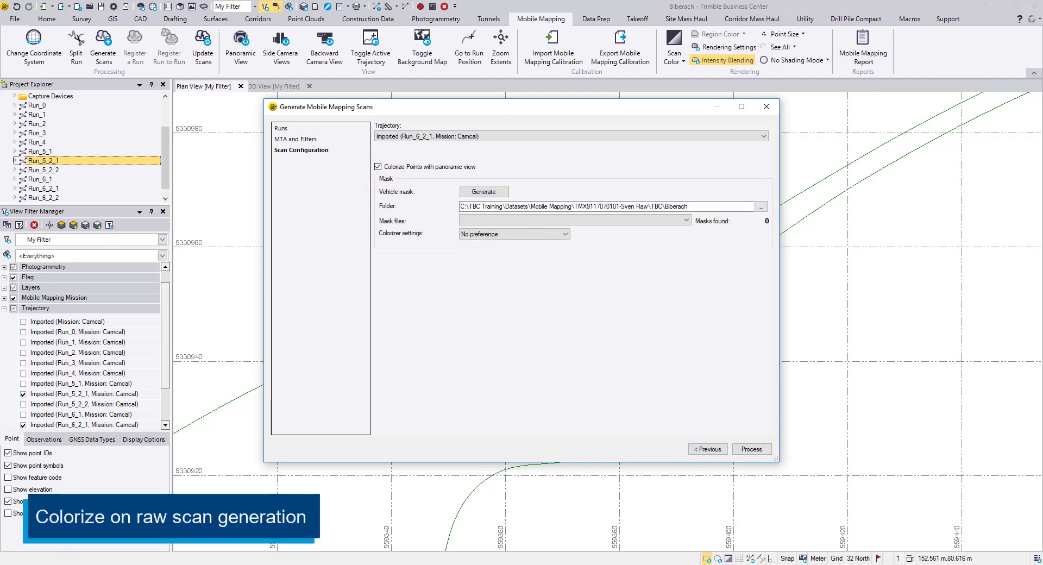
key("alt+Tab")
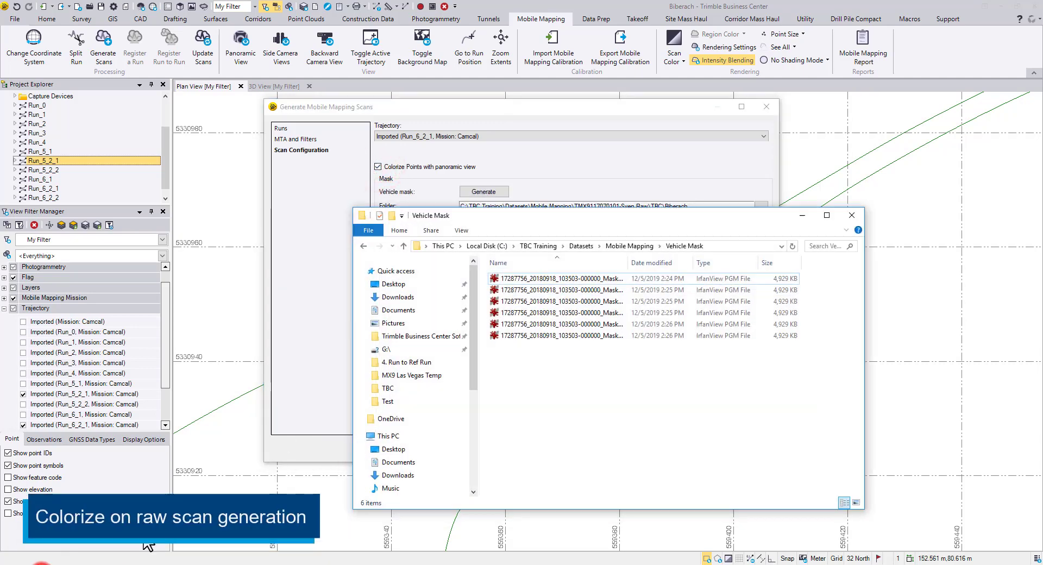
left_click(741, 249)
key("ctrl+c")
left_click(802, 215)
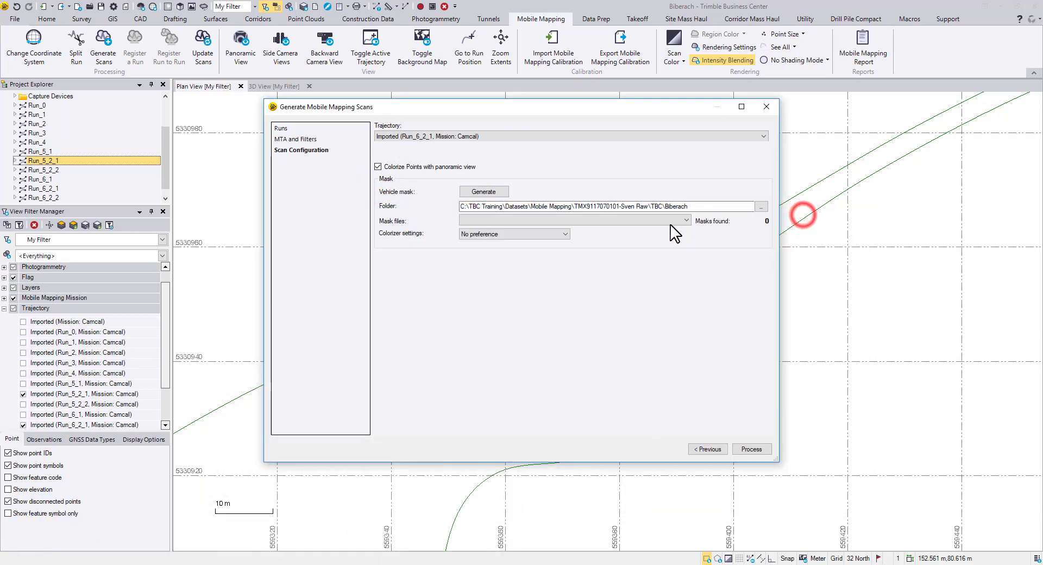
left_click_drag(699, 206, 435, 212)
key("ctrl+v")
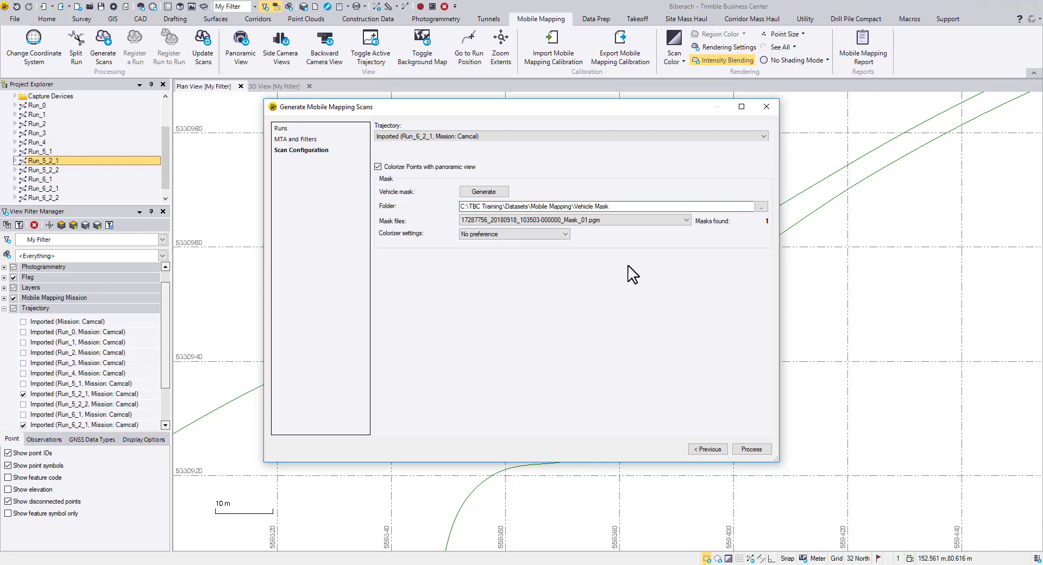
left_click(769, 447)
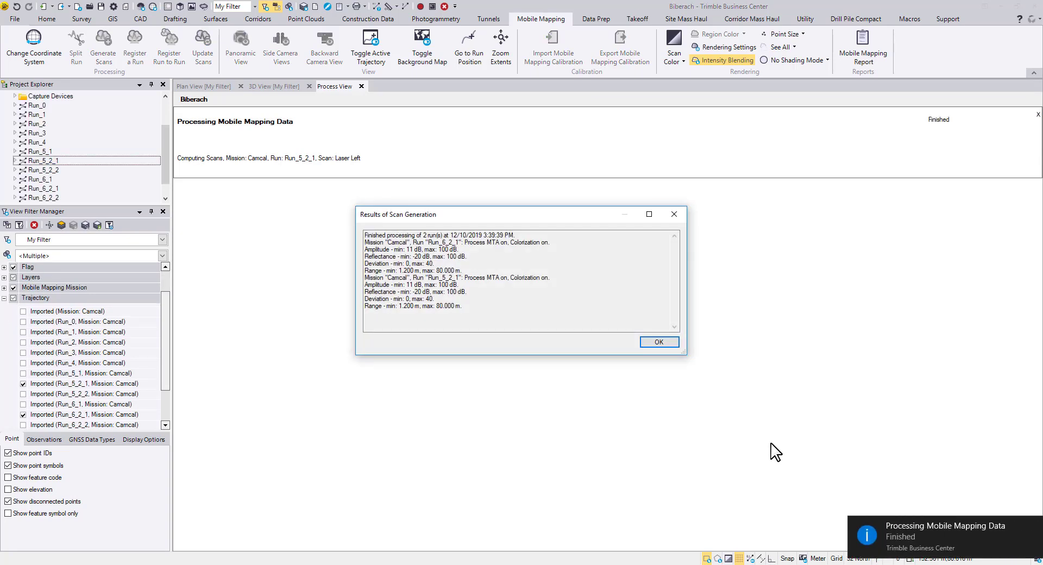
- Close the scan generation results and view the point cloud at an angle in 3D
left_click(673, 341)
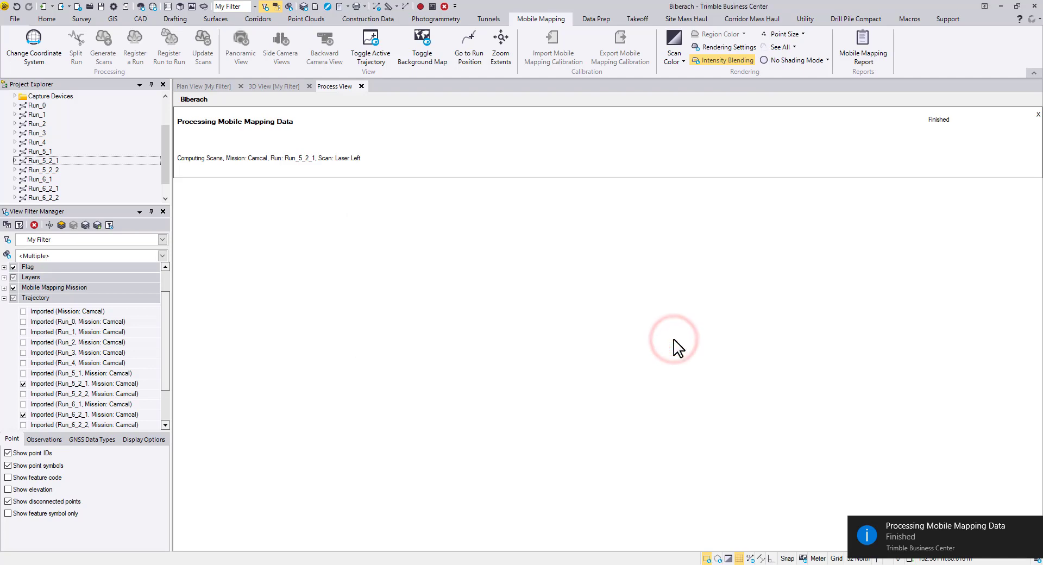
left_click(284, 86)
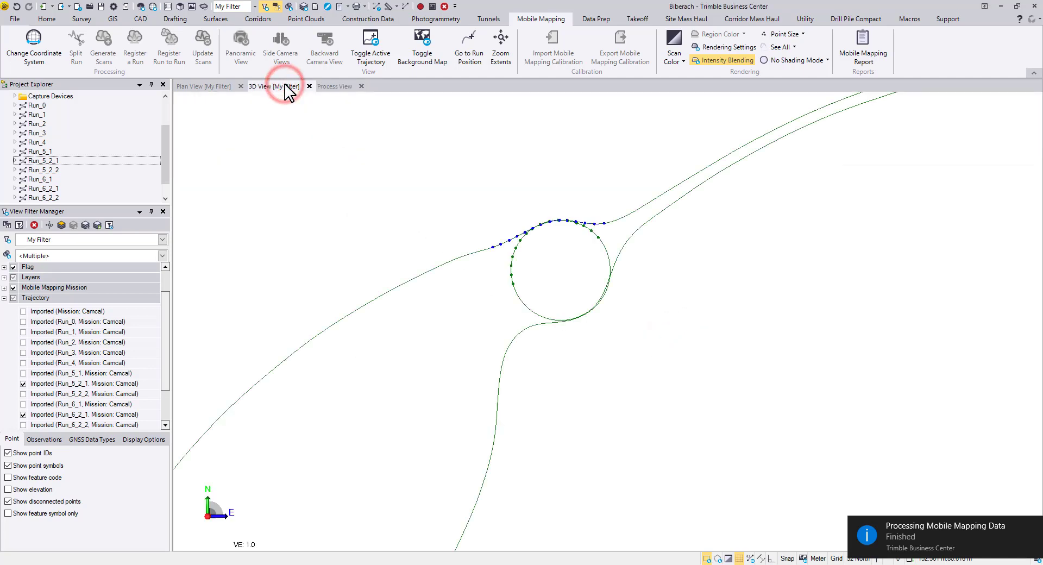
mouse_move(494, 359)
middle_mouse_down()
mouse_move(505, 288)
mouse_move(527, 278)
middle_mouse_up()
- Set Scan Color to True Color and orbit in on the roundabout and houses
left_click(679, 62)
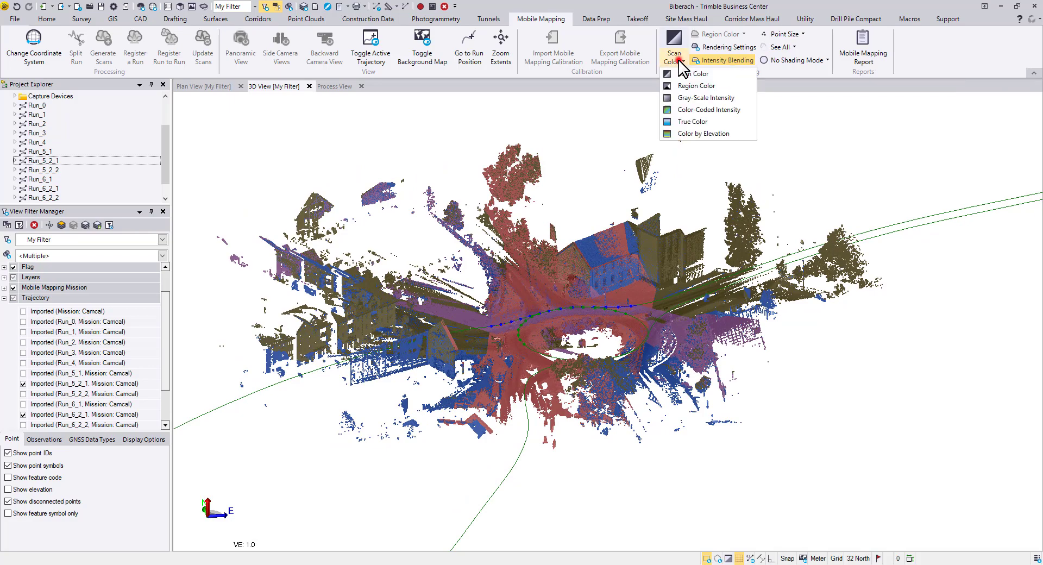
left_click(706, 121)
middle_click_drag(549, 341, 305, 340)
middle_click_drag(733, 305, 689, 302)
scroll(688, 301, "up", 3)
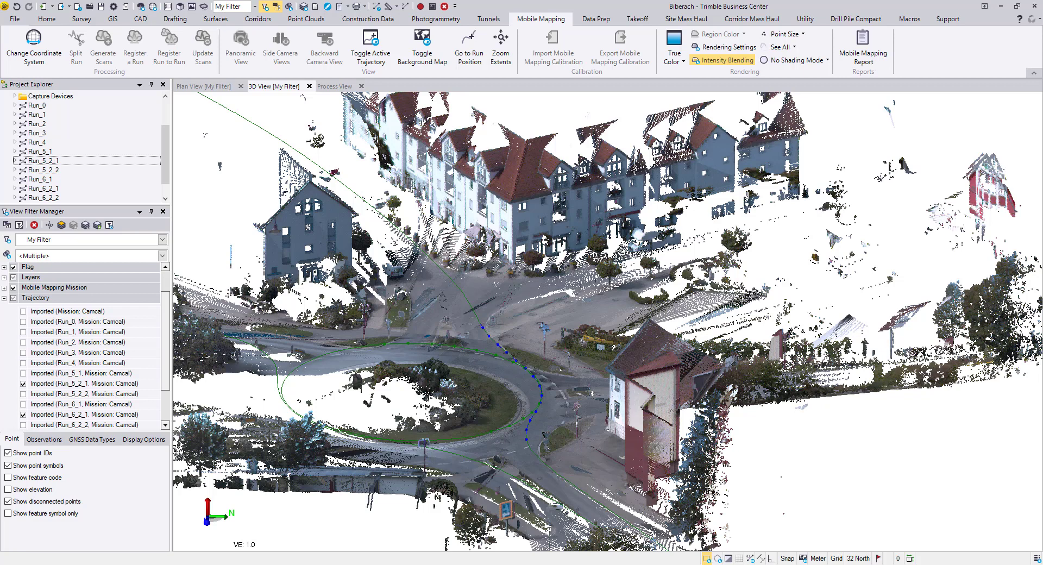
- Start a run-to-run registration of Run_5_2_1 named '521 reg to 621'
left_click(82, 160)
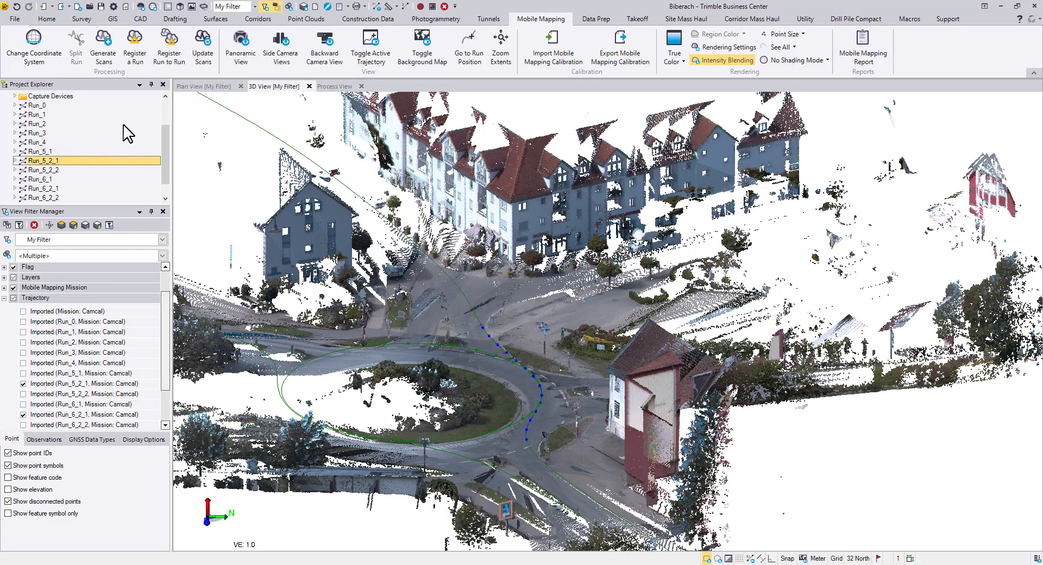
left_click(187, 53)
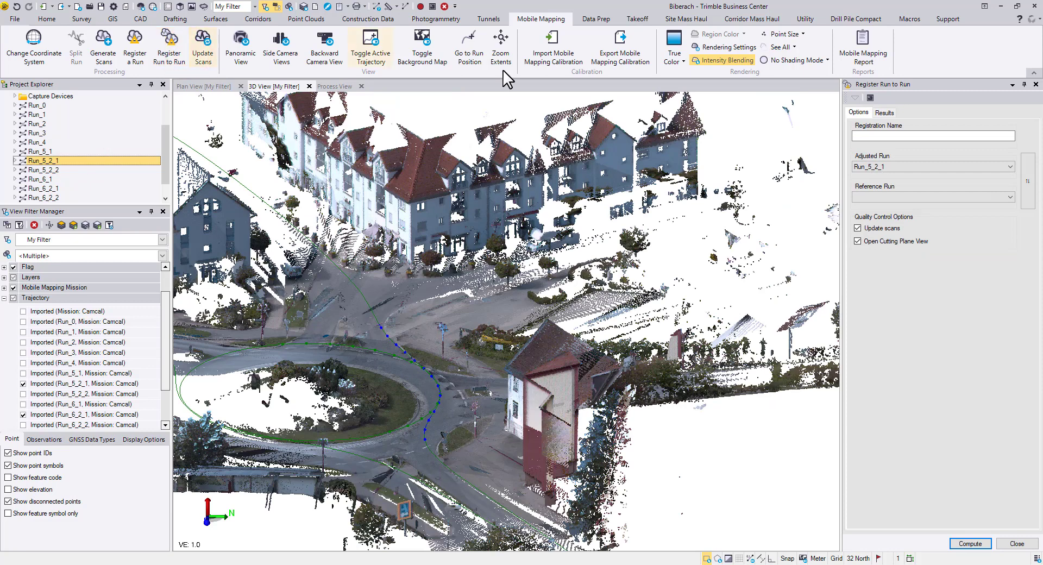
left_click(910, 135)
type("521 reg to 621")
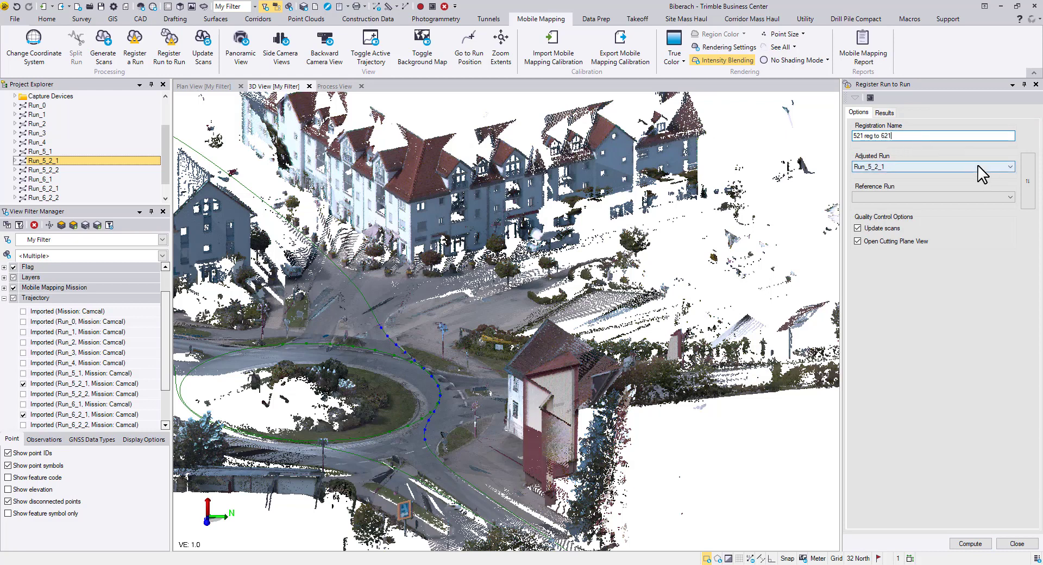
- Use Run_6_2_1 as the reference run, turn off Update scans, and compute
left_click(979, 195)
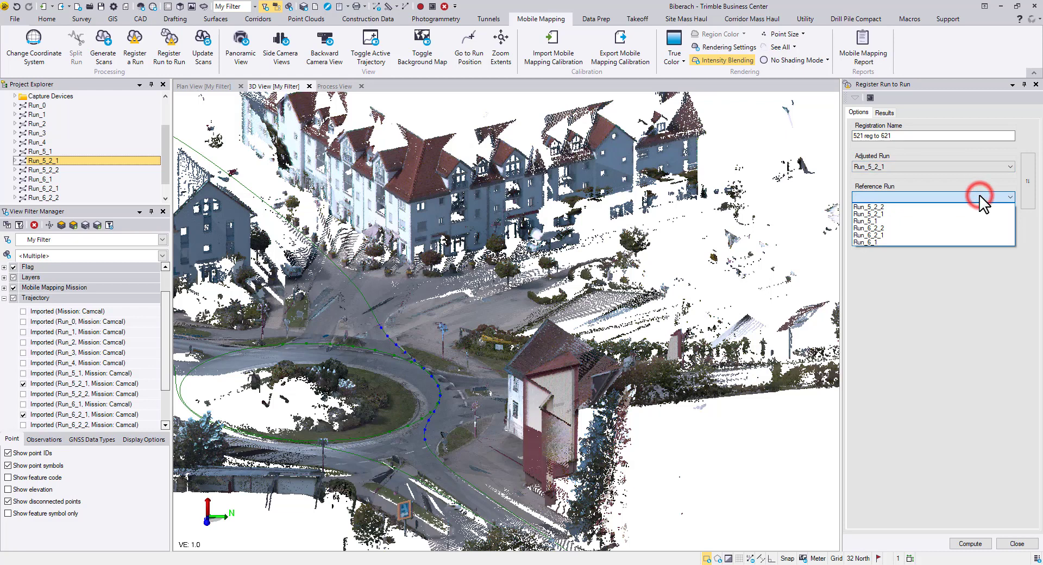
left_click(960, 233)
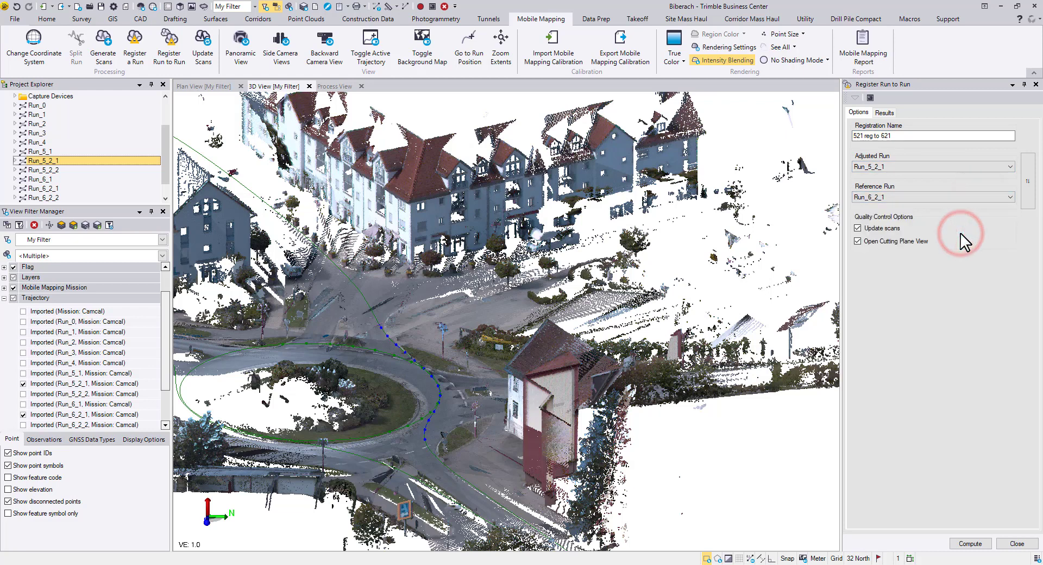
left_click(859, 228)
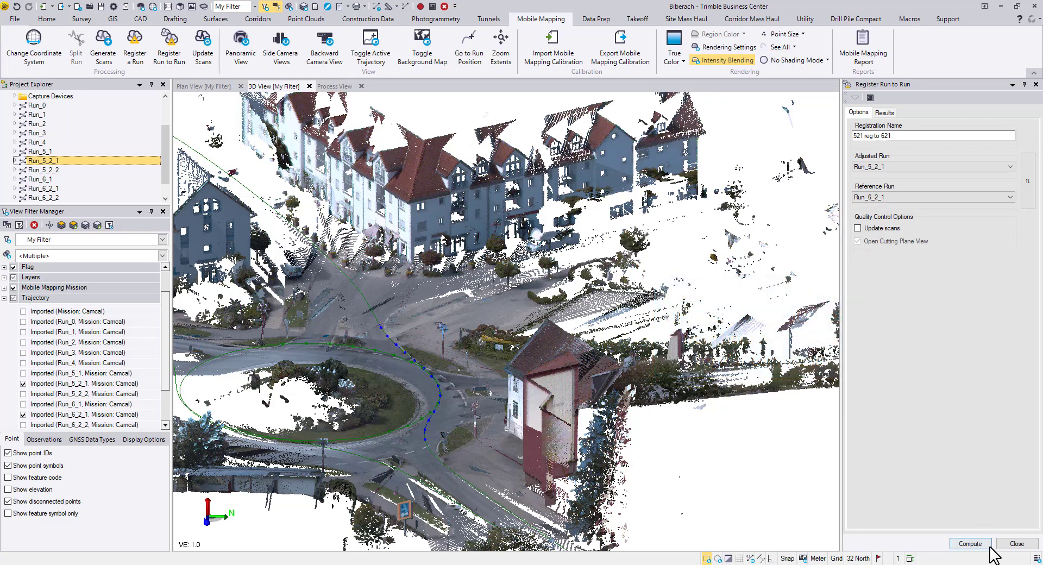
left_click(988, 545)
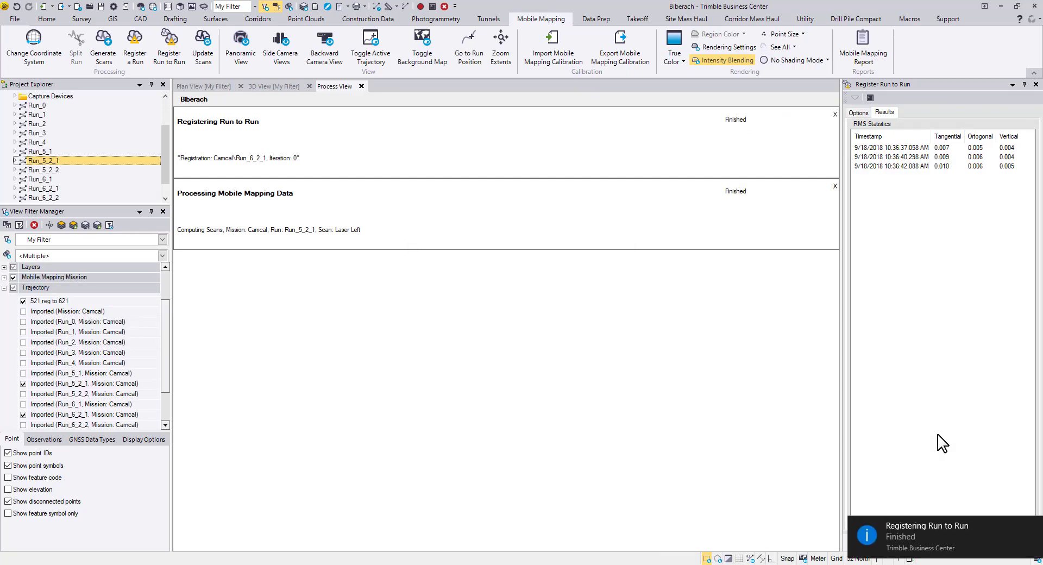
- Update scans for Run_5_2_1 only on the '521 reg to 621' trajectory, colorize off
left_click(1031, 530)
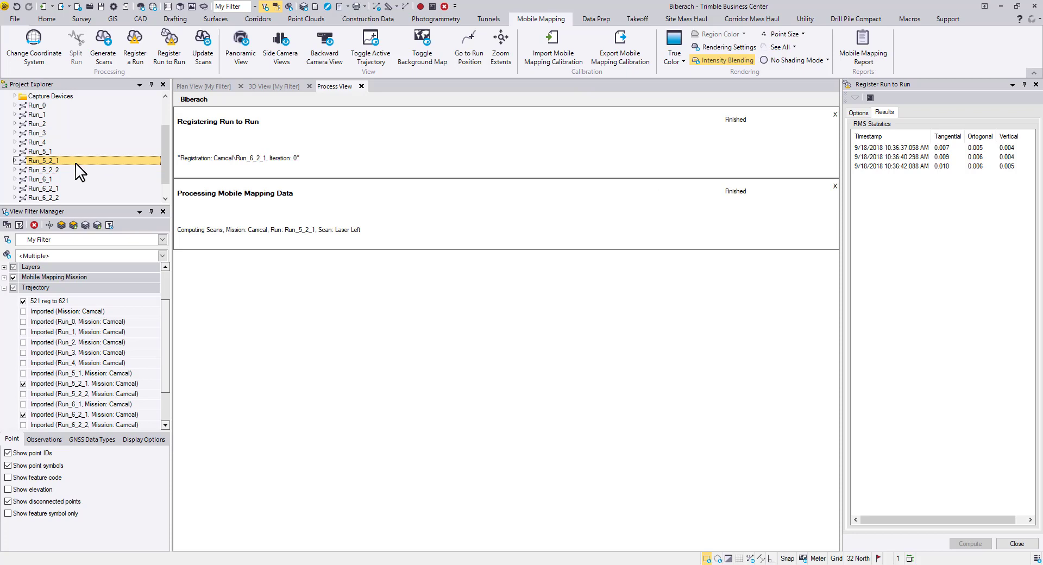
left_click(210, 49)
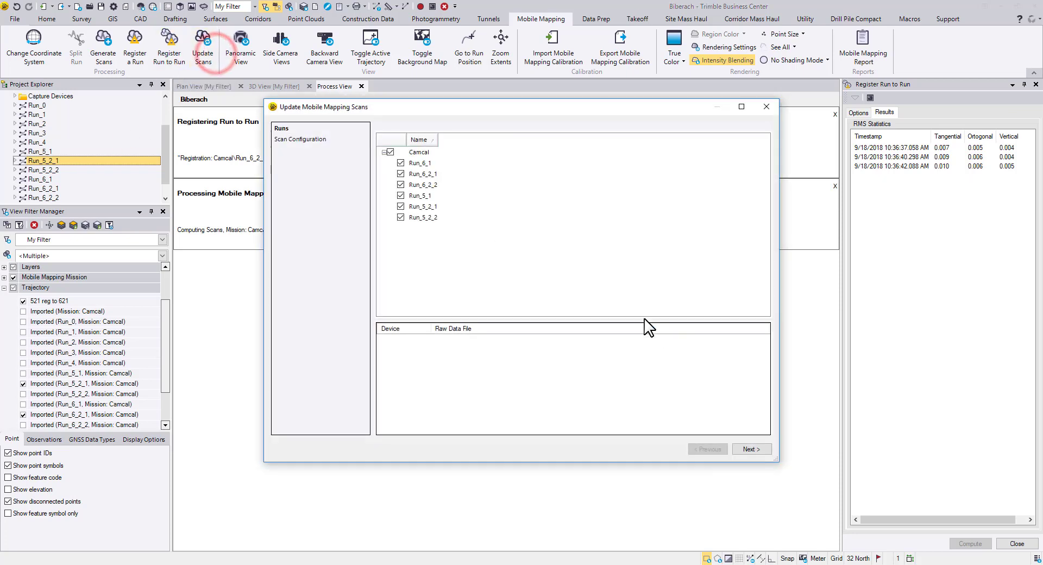
left_click(390, 153)
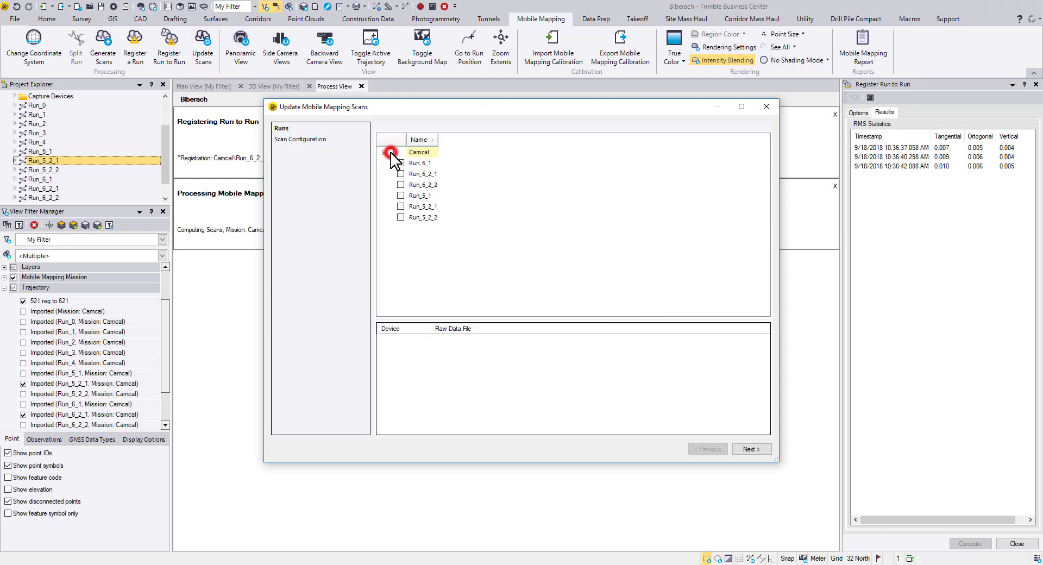
left_click(400, 206)
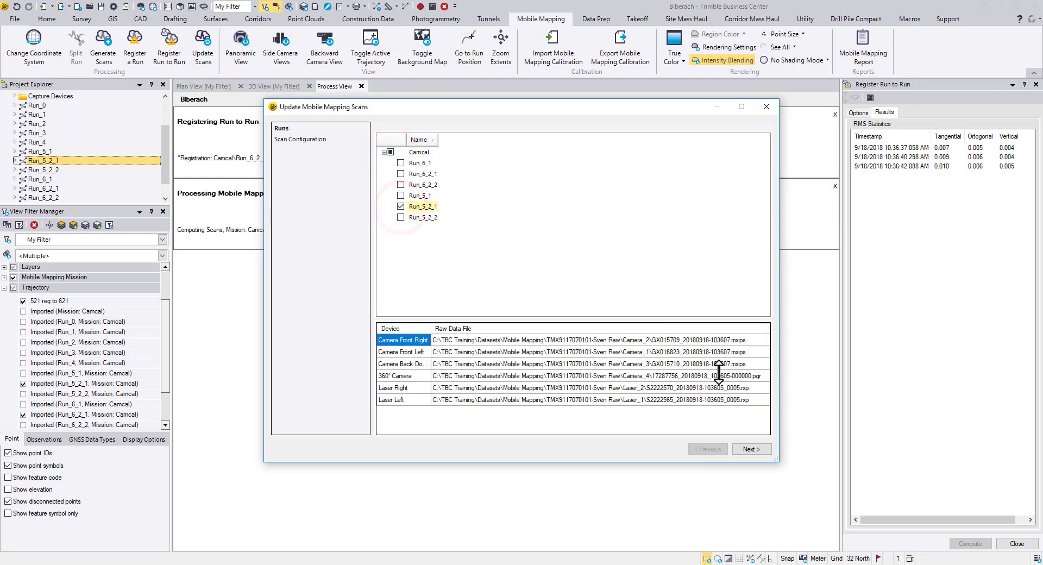
left_click(758, 453)
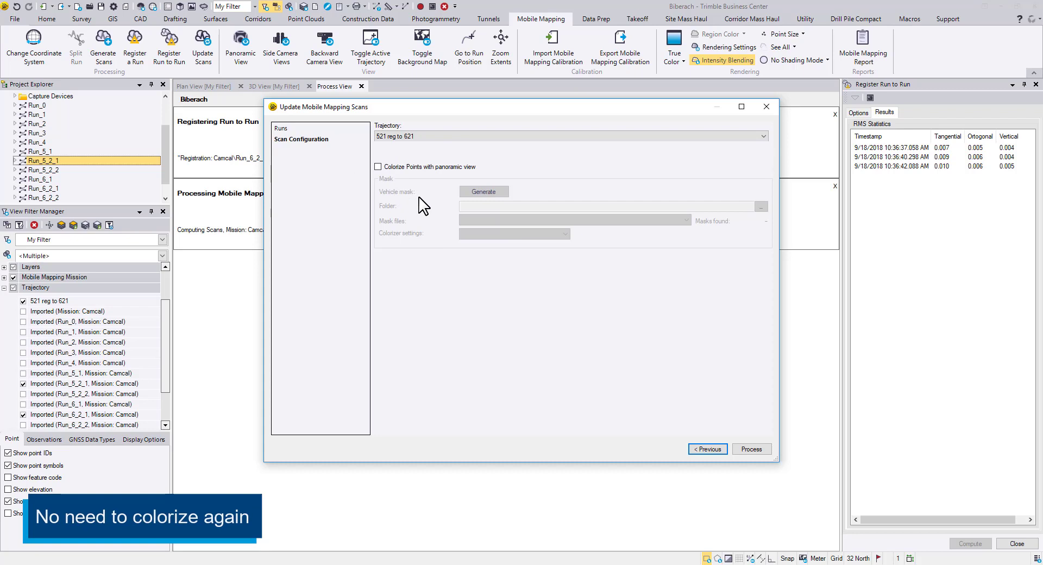
left_click(753, 449)
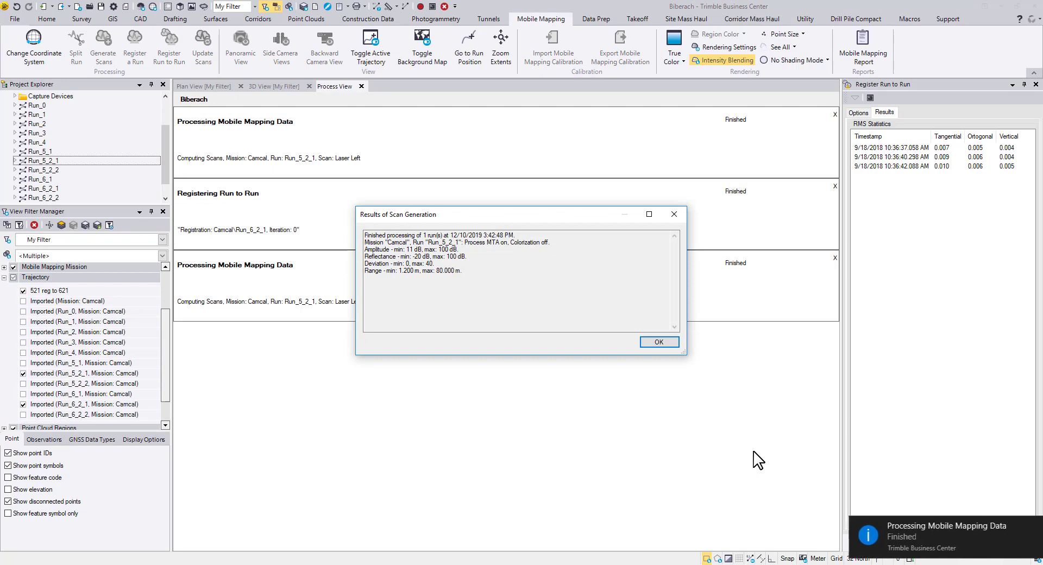
- Close the results and orbit the 3D view to face the house by the roundabout
left_click(675, 342)
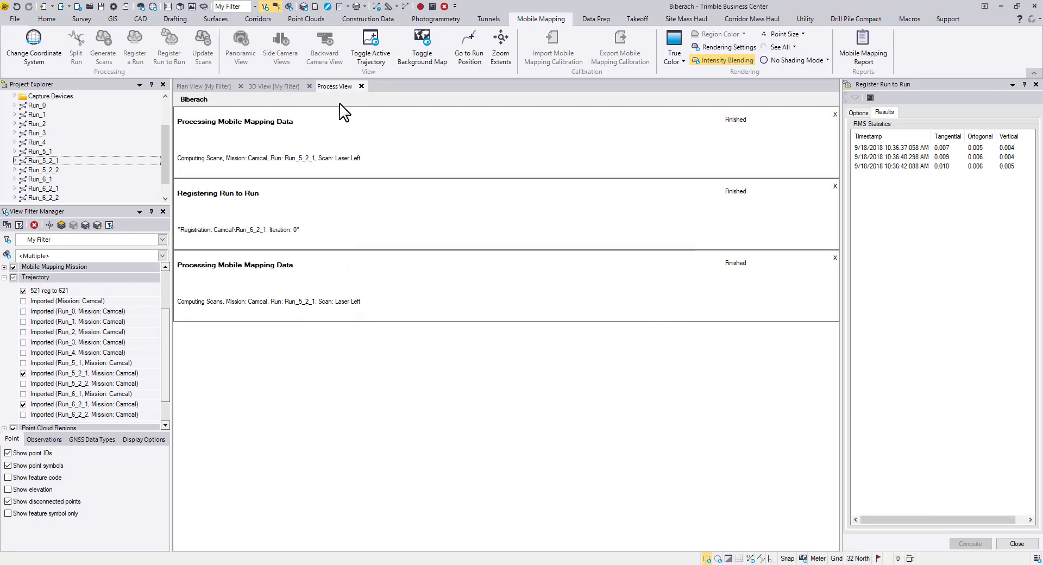
left_click(280, 87)
scroll(634, 274, "up", 10)
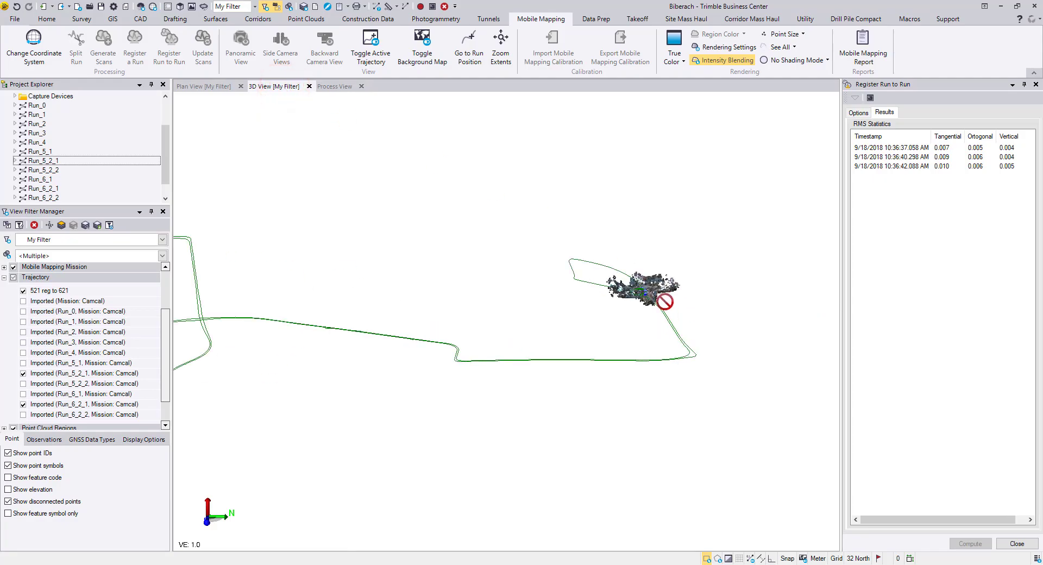
middle_click_drag(545, 293, 538, 329, "shift")
scroll(21, 326, "down", 1)
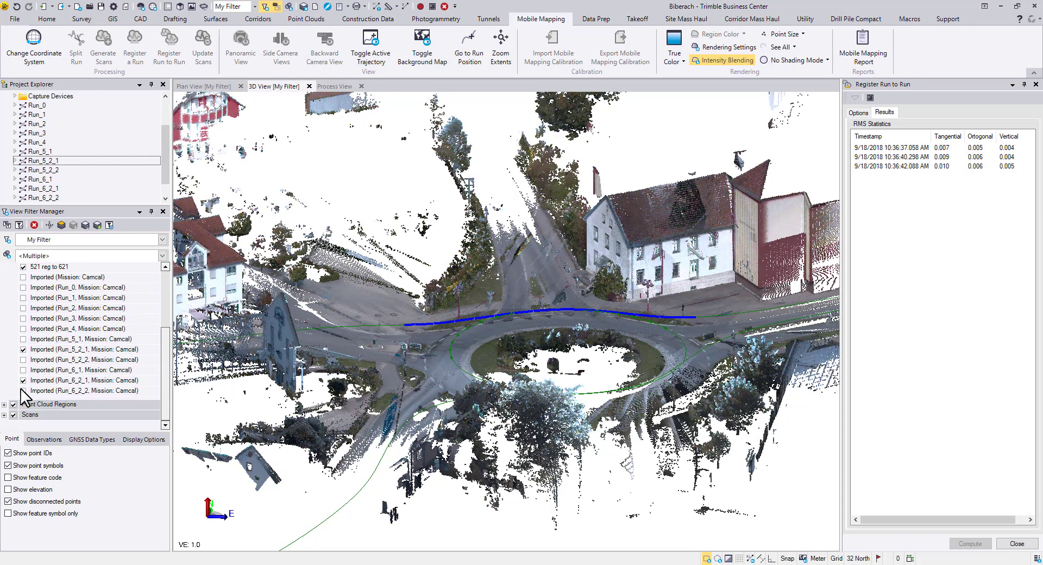
- Show only the Run_5_2_1 '521 reg to 621' left and right scans, viewed at a low angle
left_click(5, 415)
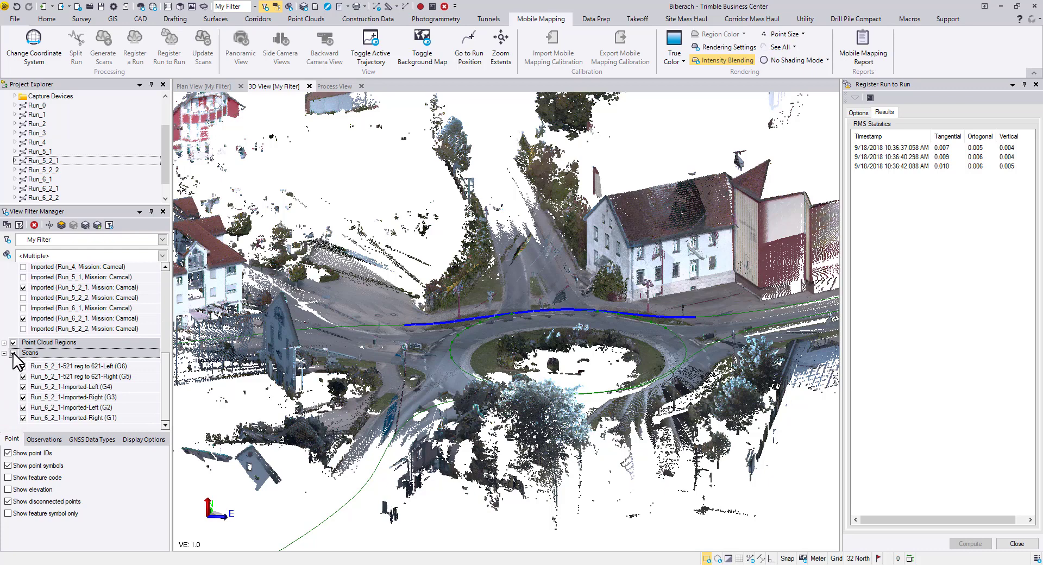
left_click(13, 353)
left_click(23, 367)
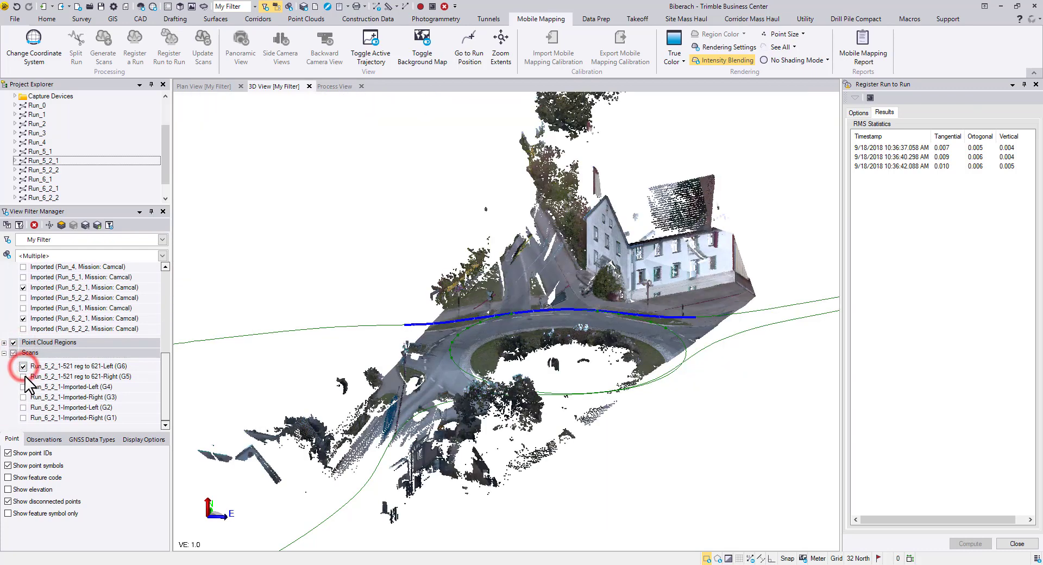
left_click(23, 376)
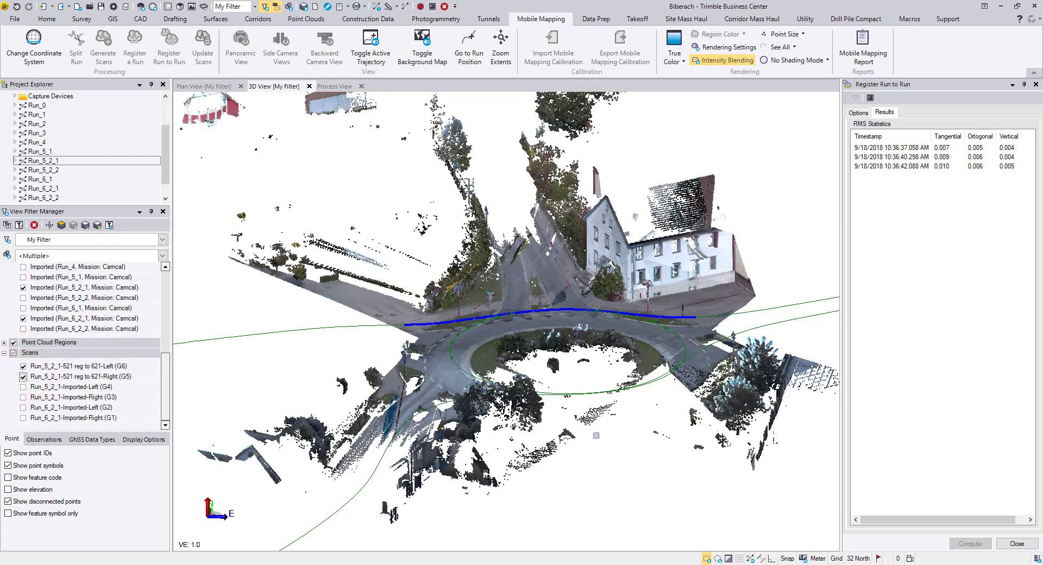
mouse_move(585, 399)
middle_mouse_down()
mouse_move(548, 397)
mouse_move(623, 403)
mouse_move(568, 407)
middle_mouse_up()
middle_click_drag(562, 406, 648, 390)
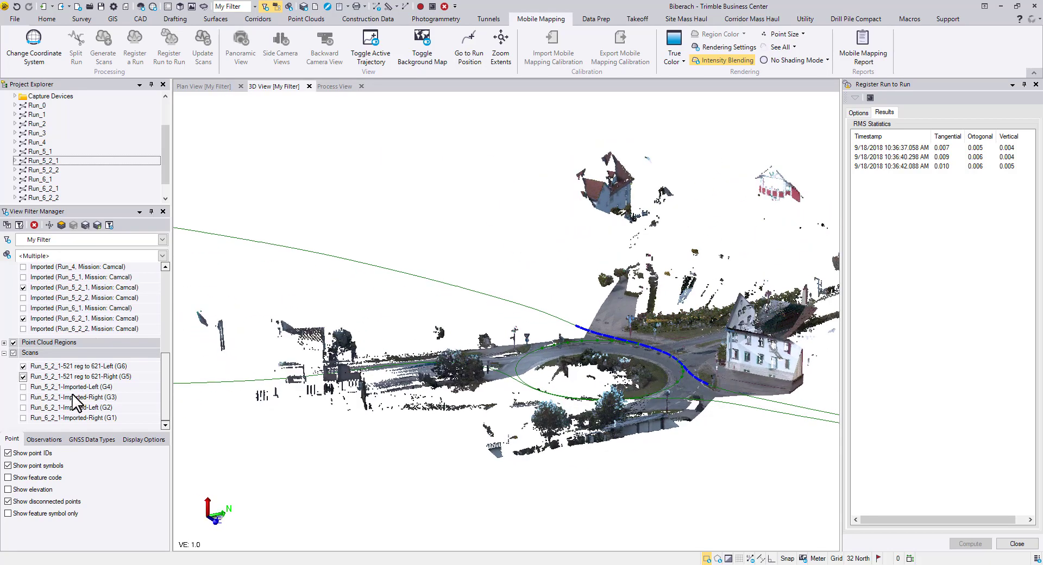
- Add the Run_6_2_1 left and right scans to compare runs, then open Export
left_click(23, 408)
left_click(23, 418)
middle_click_drag(634, 307, 609, 329)
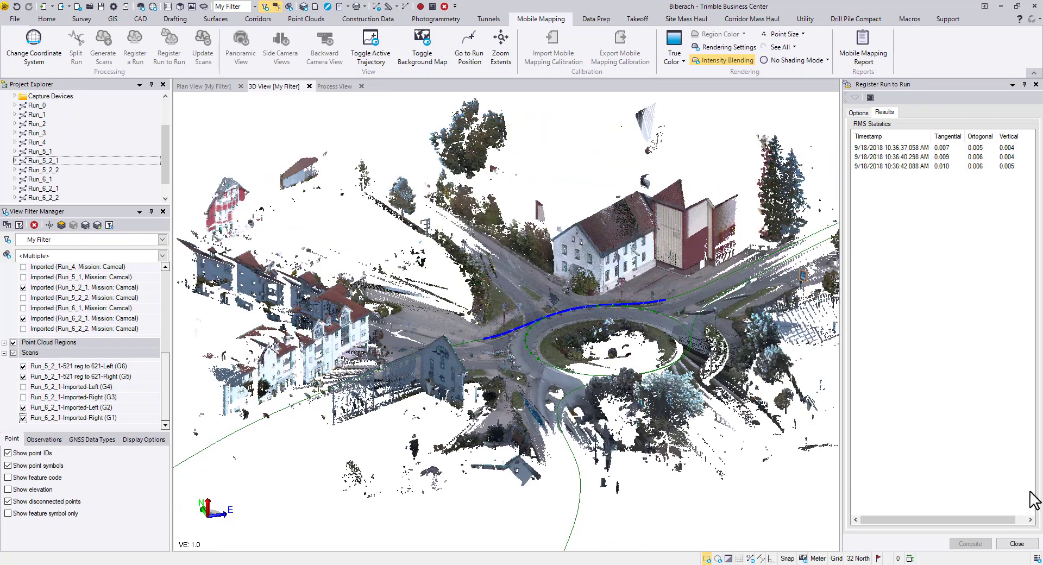
left_click(1016, 543)
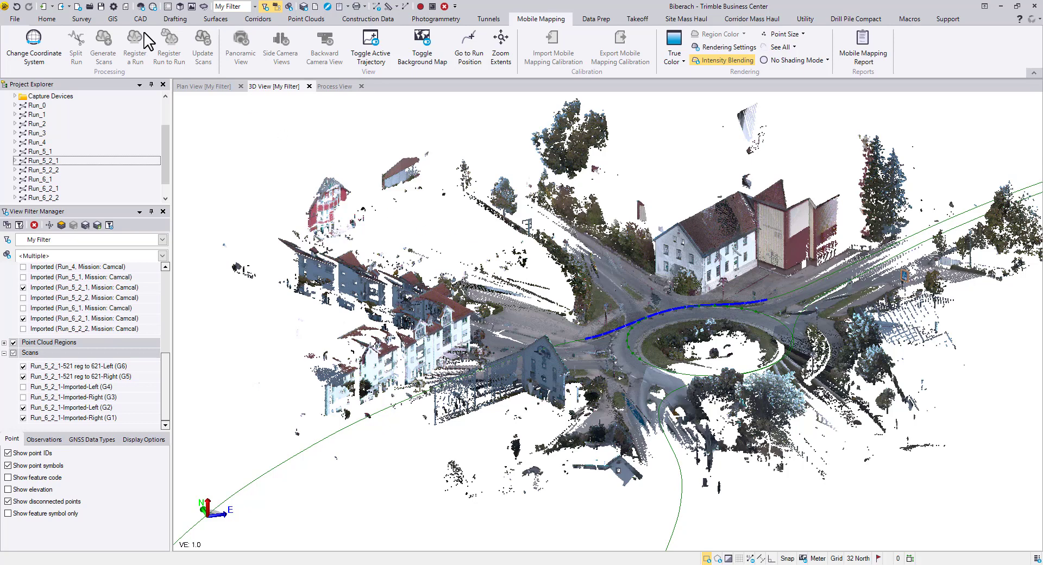
left_click(60, 7)
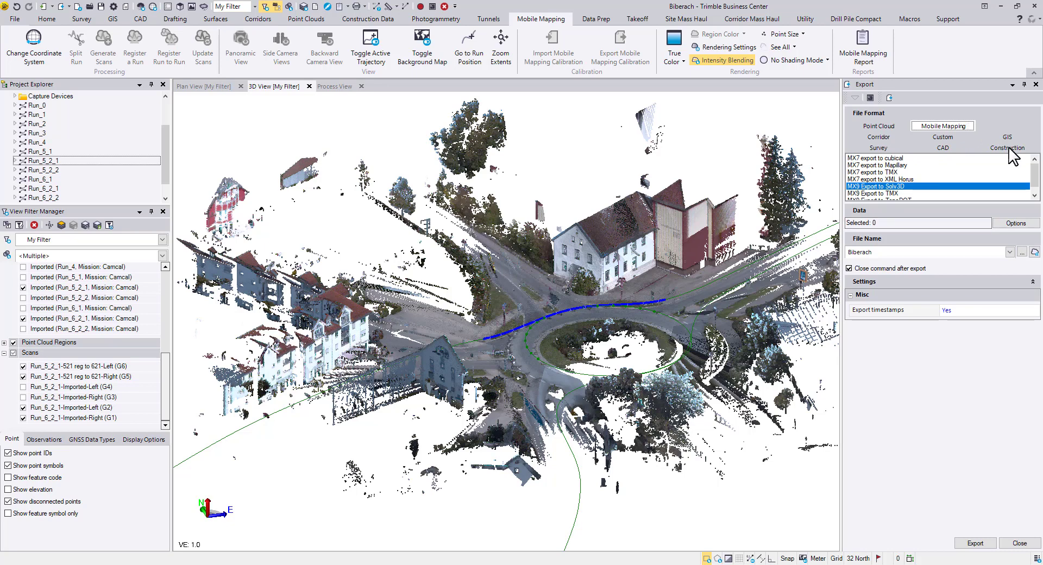
- Choose MX9 Export to TopoDOT and select Run_5_2_1 and Run_6_2_1 as the export data
left_click_drag(1032, 169, 1036, 181)
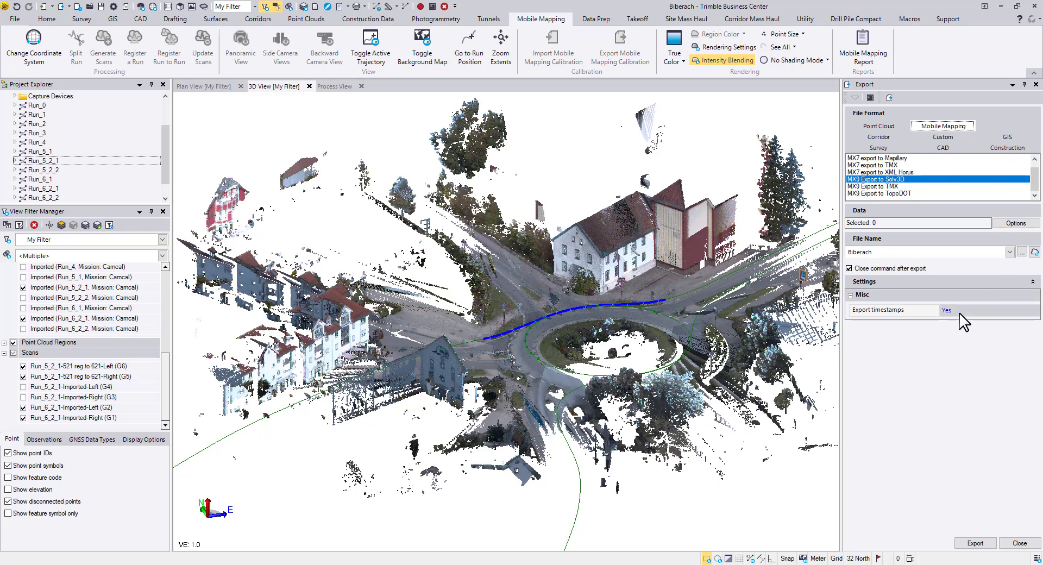
left_click(885, 186)
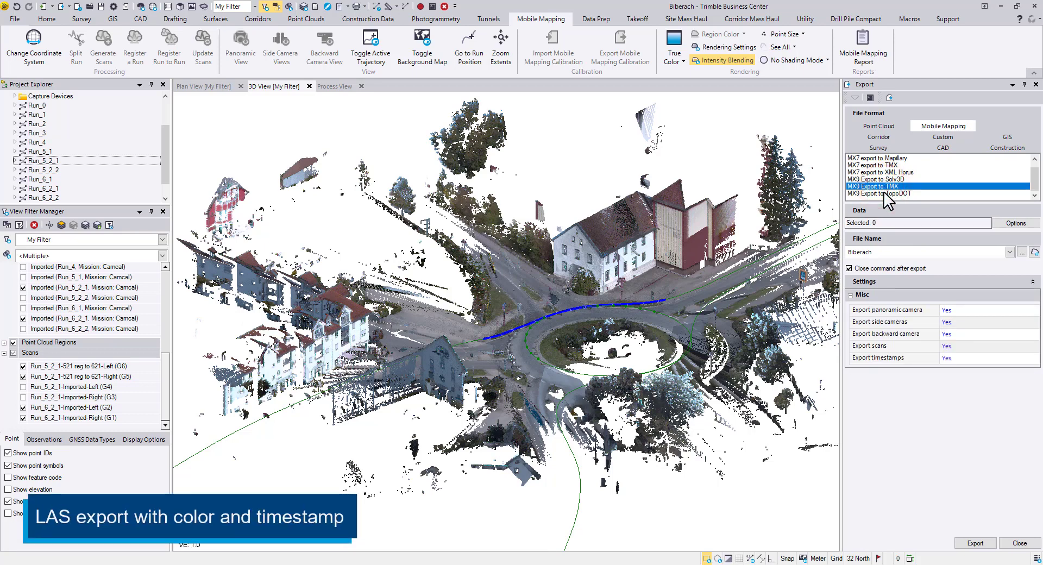
left_click(884, 193)
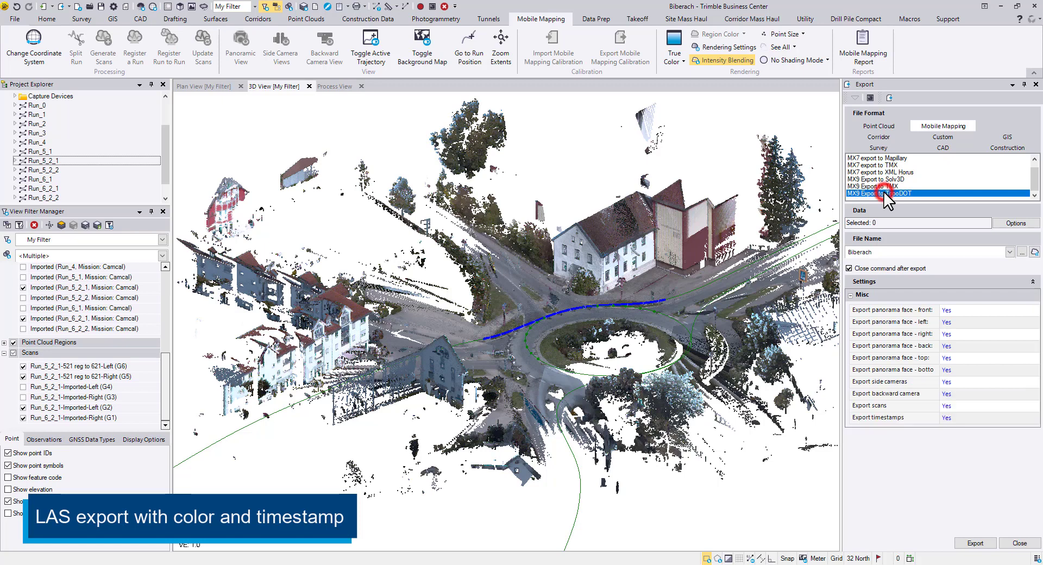
left_click(83, 161)
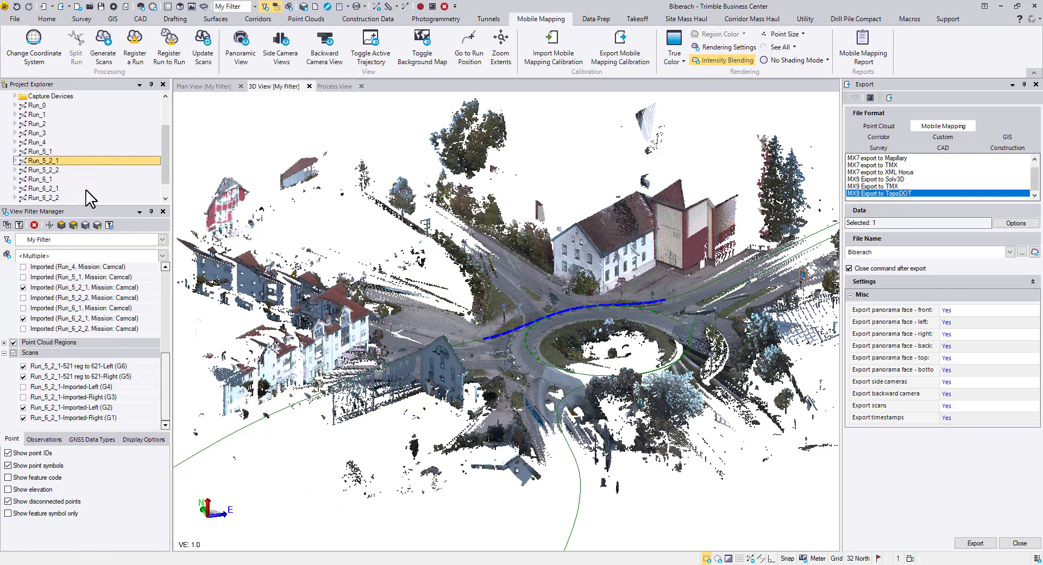
left_click(85, 189, "ctrl")
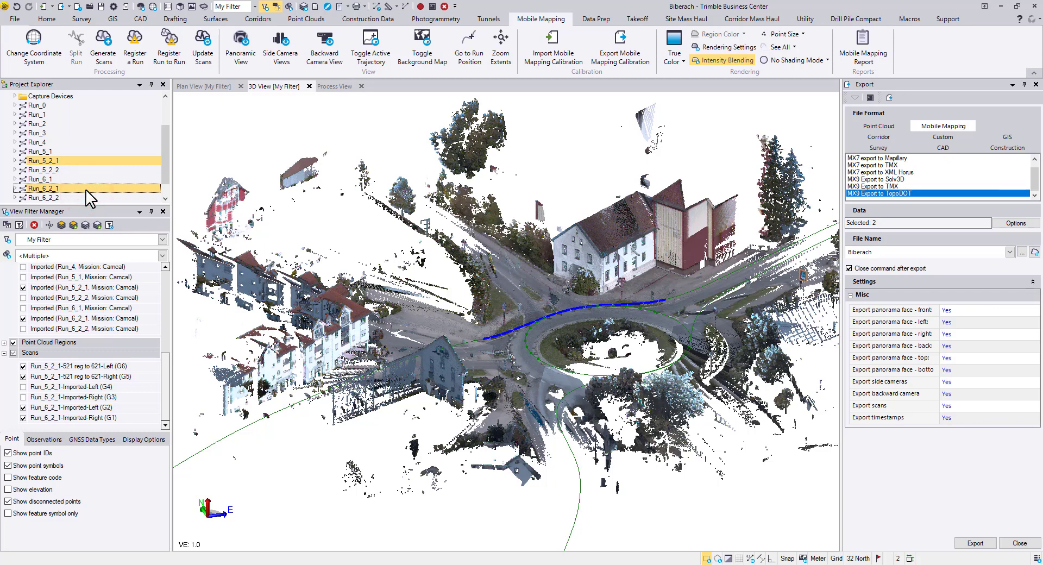